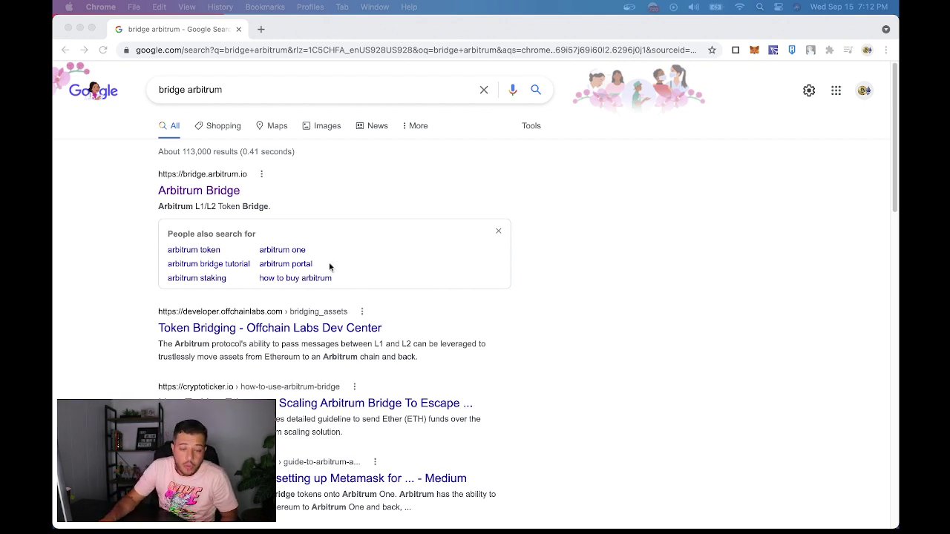
- Bring the browser with the 'bridge arbitrum' Google results to the front
left_click(301, 190)
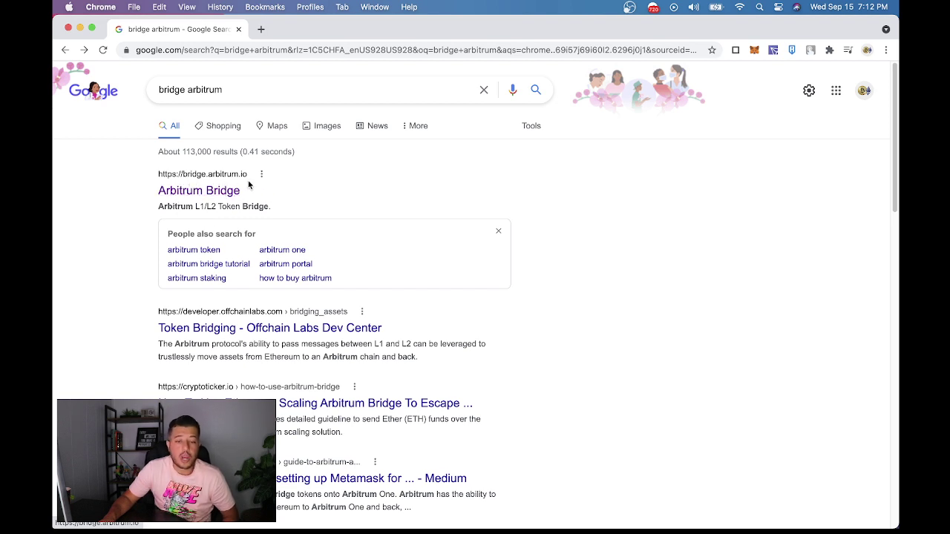
- Open the Arbitrum Bridge site and disconnect the account from it in MetaMask
left_click(215, 194)
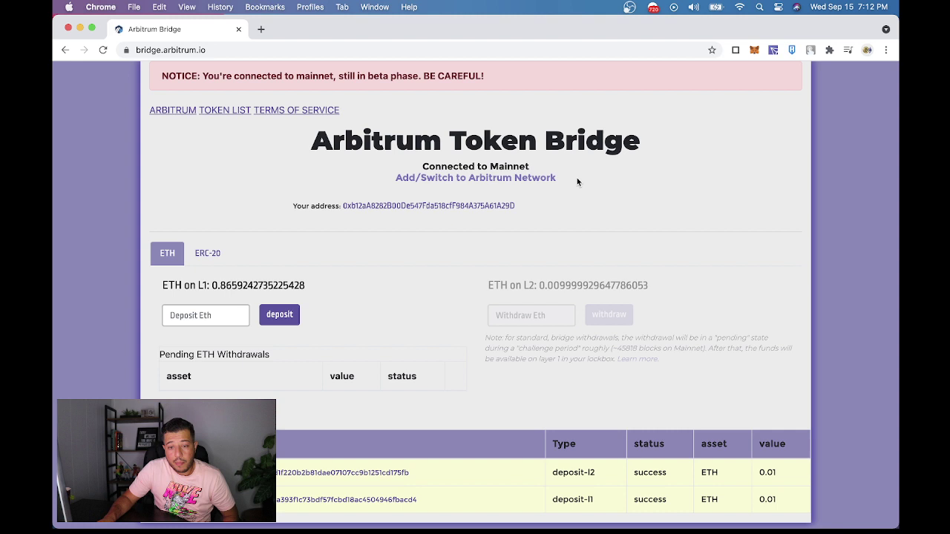
left_click(754, 50)
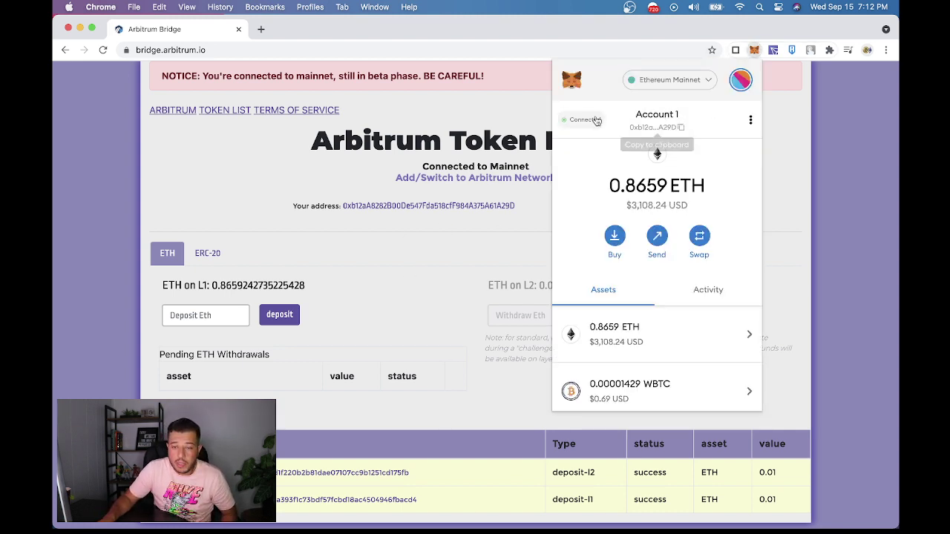
left_click(597, 120)
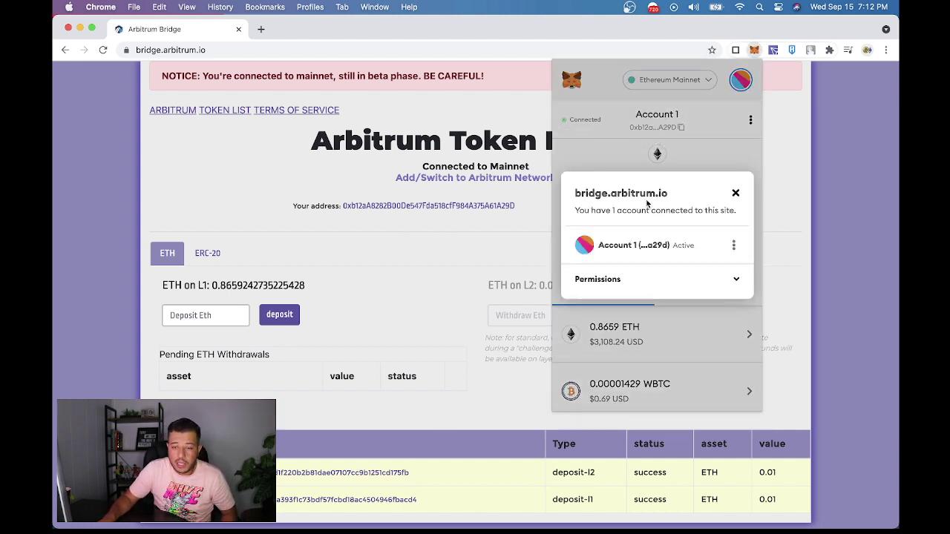
left_click(734, 246)
left_click(714, 265)
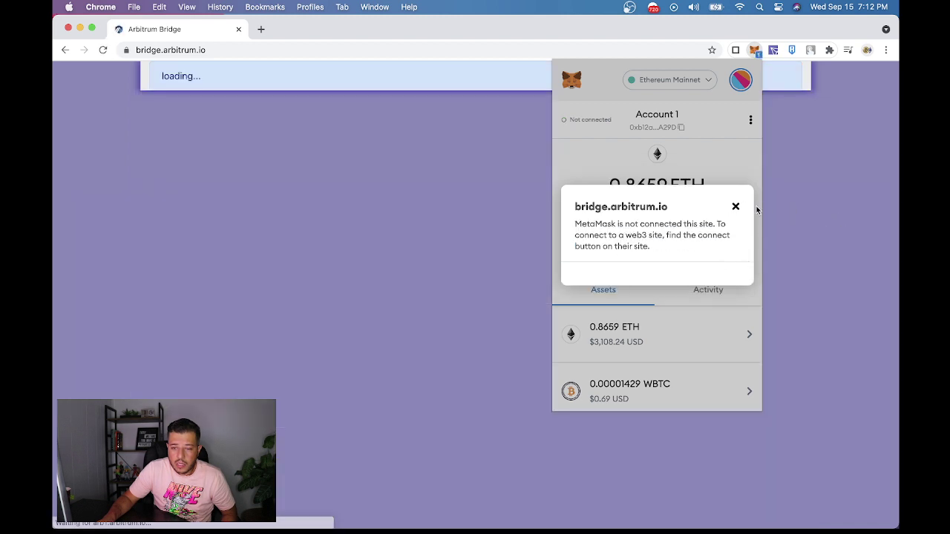
left_click(735, 205)
left_click(783, 140)
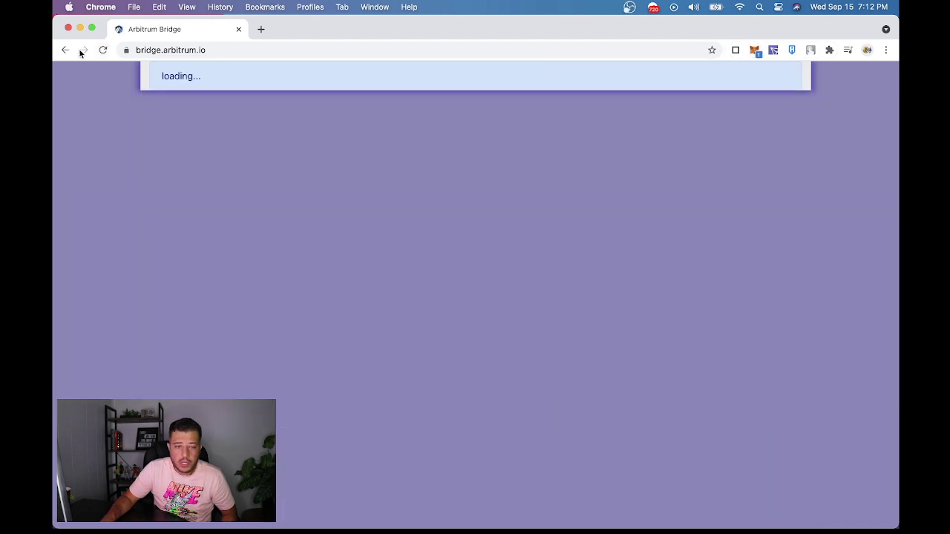
- Reload the bridge, open the MetaMask install page, and return to the bridge tab
left_click(99, 55)
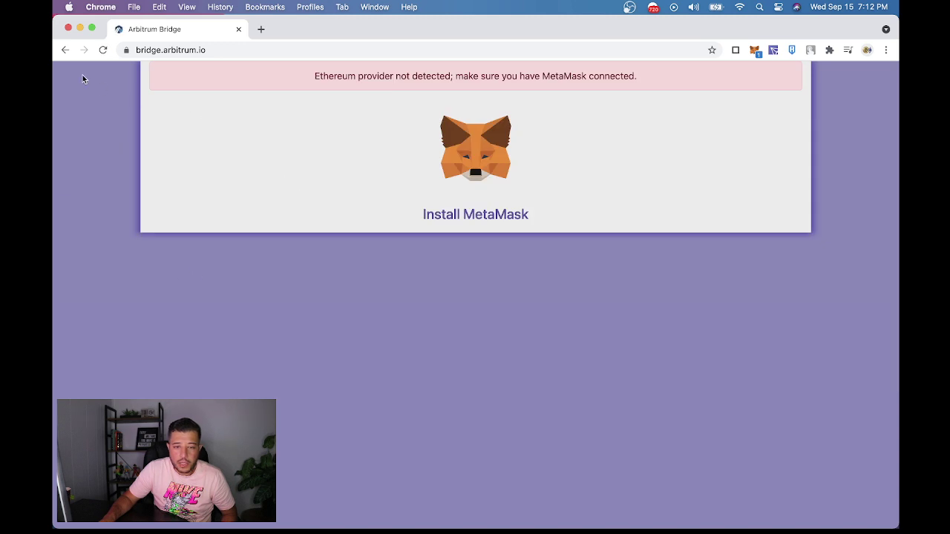
left_click(103, 53)
left_click(465, 217)
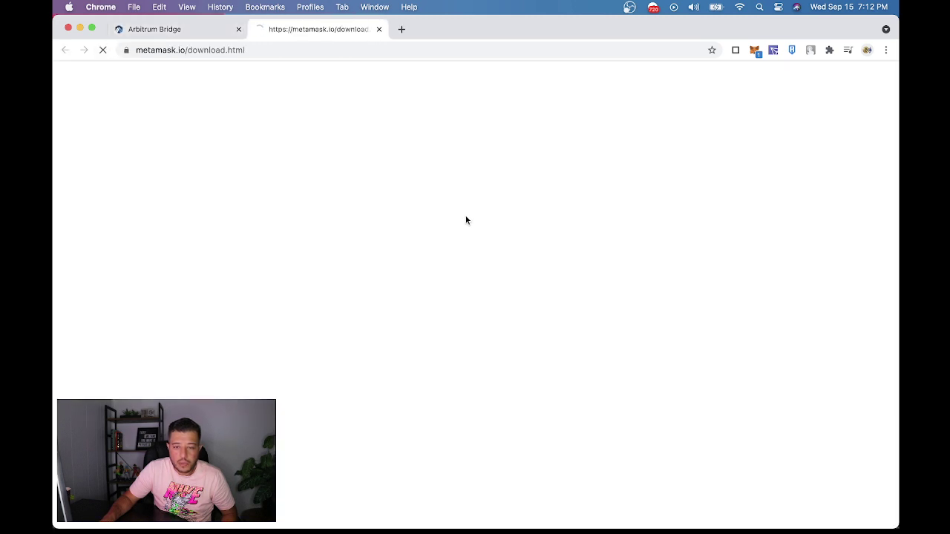
left_click(195, 31)
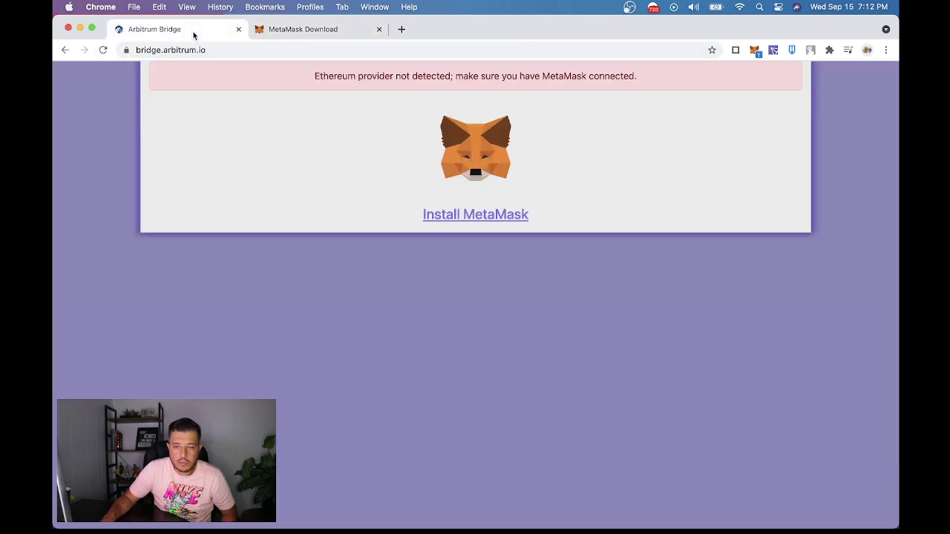
- Connect Account 1 to the bridge site in MetaMask and reload the page
left_click(753, 49)
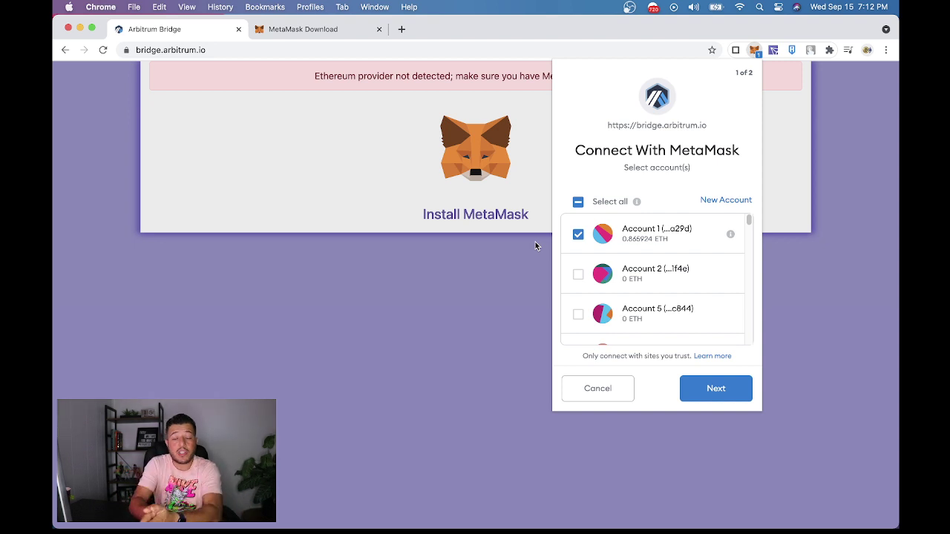
left_click(717, 388)
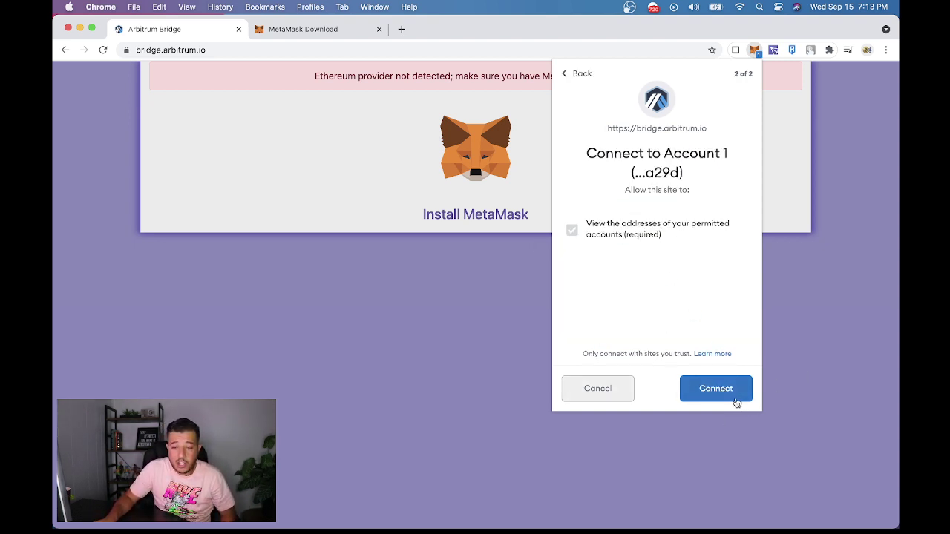
left_click(735, 399)
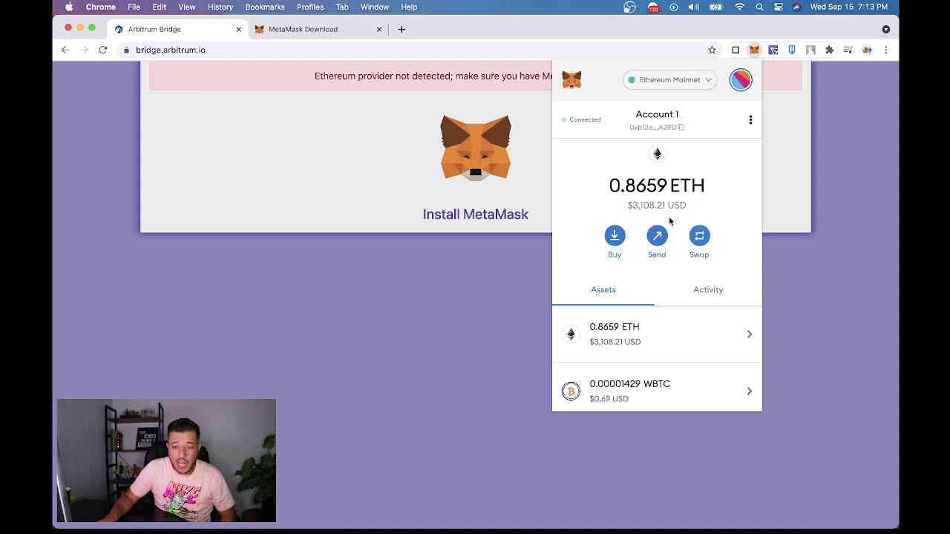
left_click(387, 163)
left_click(103, 50)
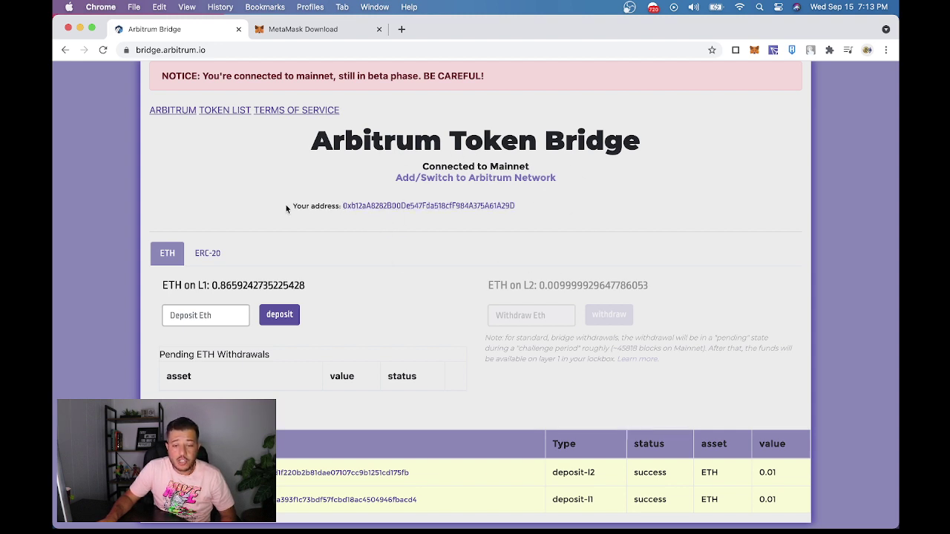
- Check the wallet address and the 0.8659 ETH L1 balance against MetaMask
left_click_drag(286, 205, 547, 207)
left_click(519, 212)
left_click_drag(211, 288, 333, 281)
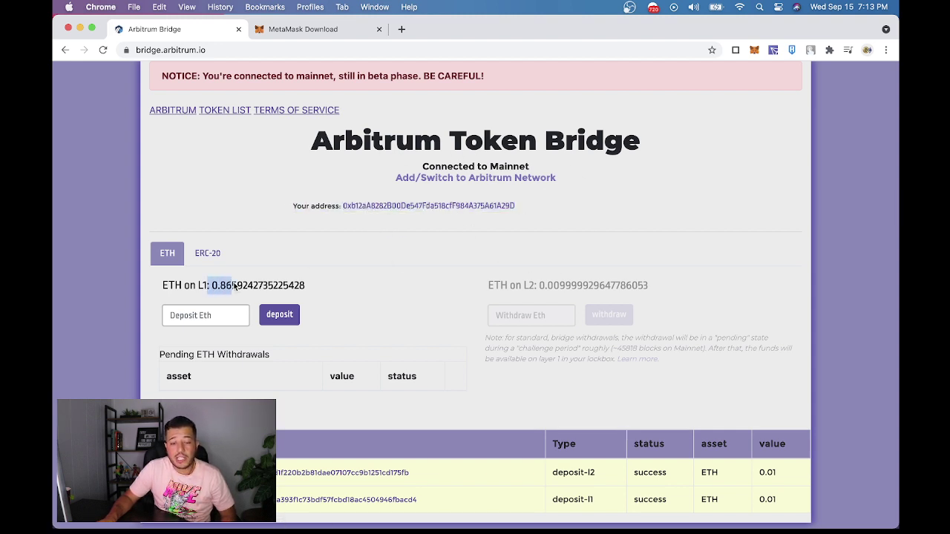
left_click(362, 279)
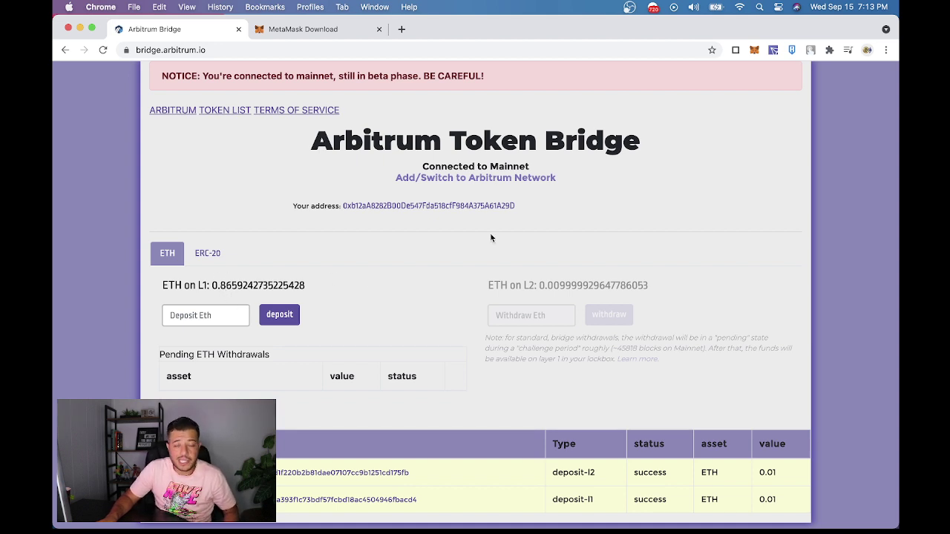
left_click(754, 50)
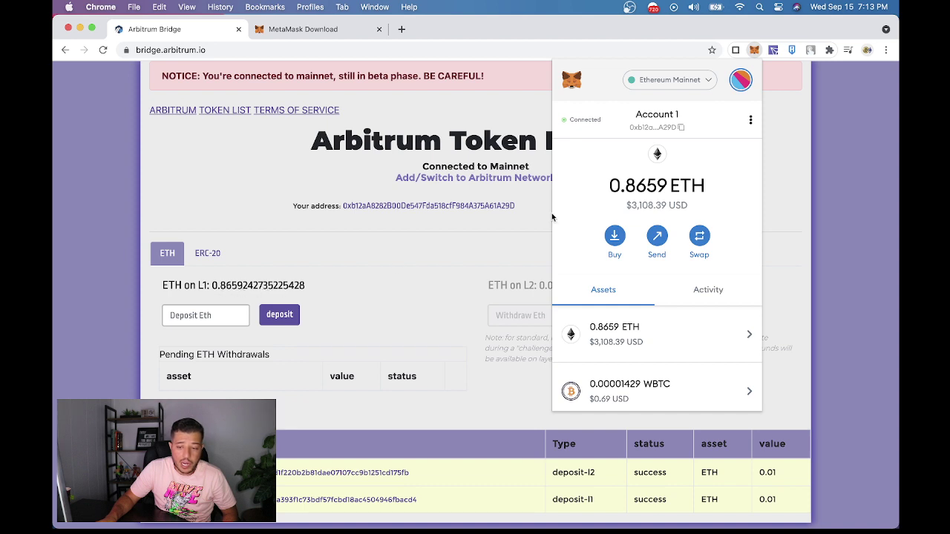
left_click(326, 291)
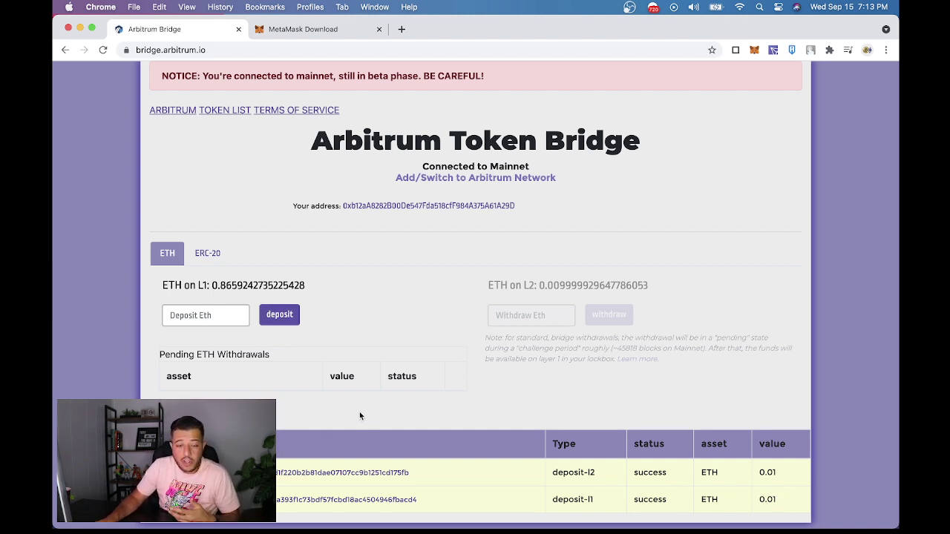
- Deposit 0.19 ETH, proceeding in the dialog and confirming it in MetaMask
left_click(197, 323)
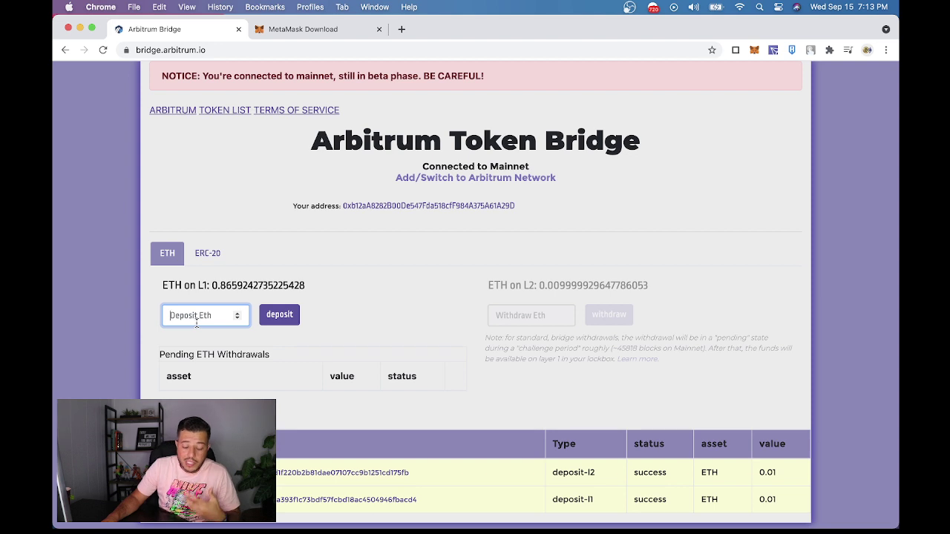
type("0.1")
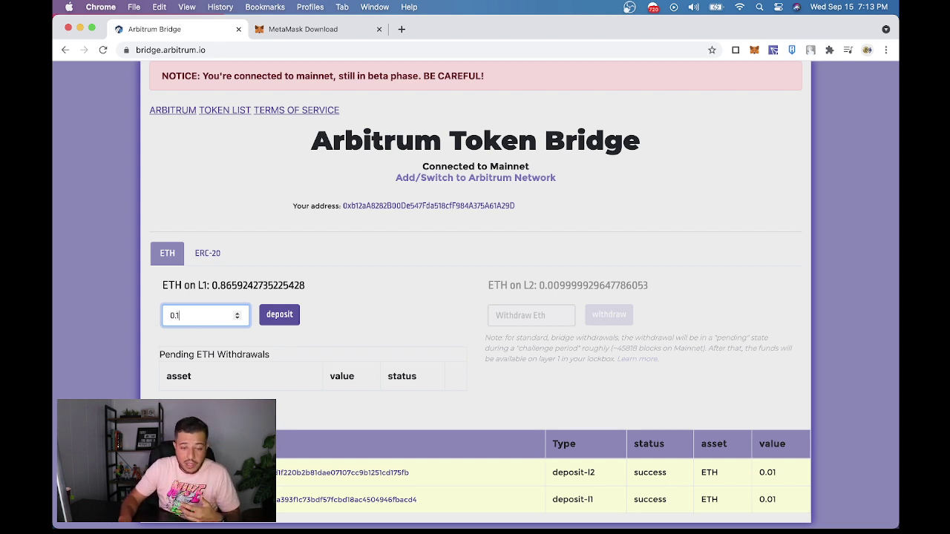
type("9")
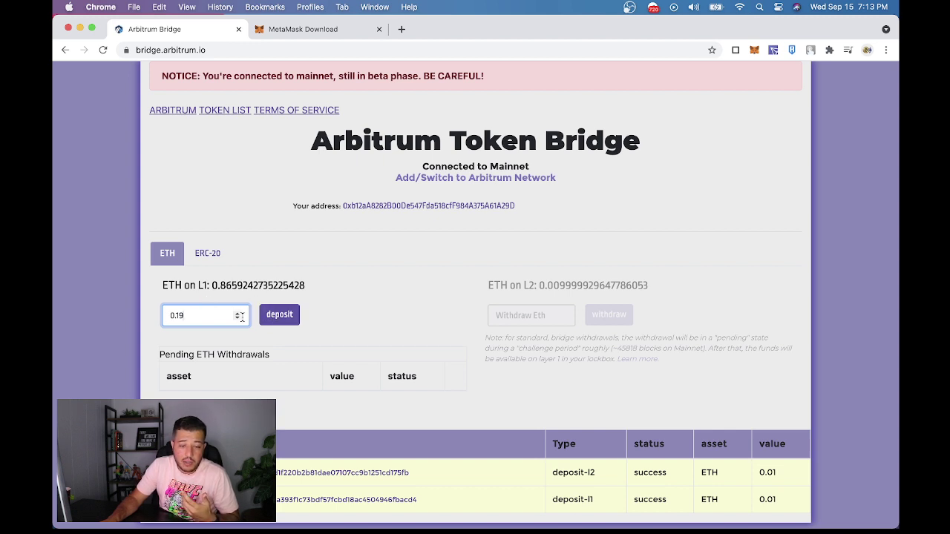
left_click(276, 309)
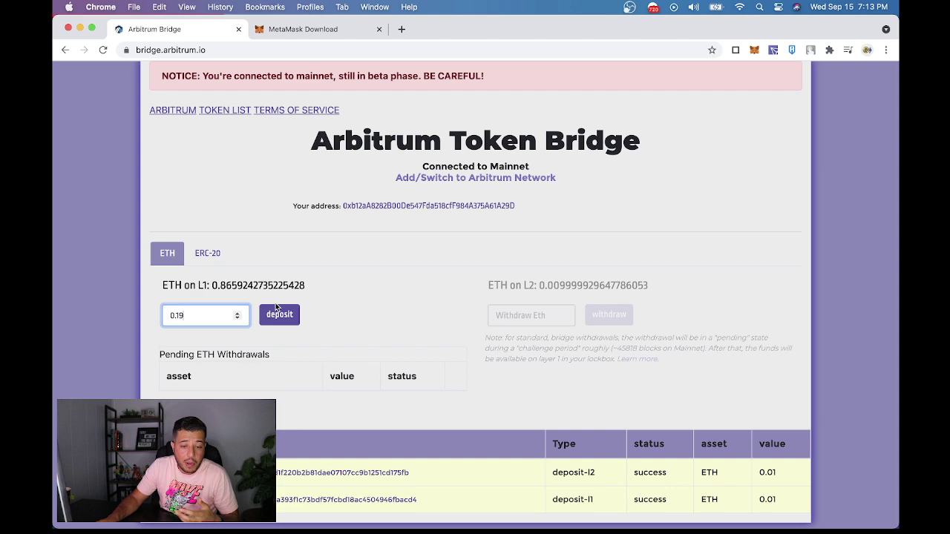
left_click(279, 314)
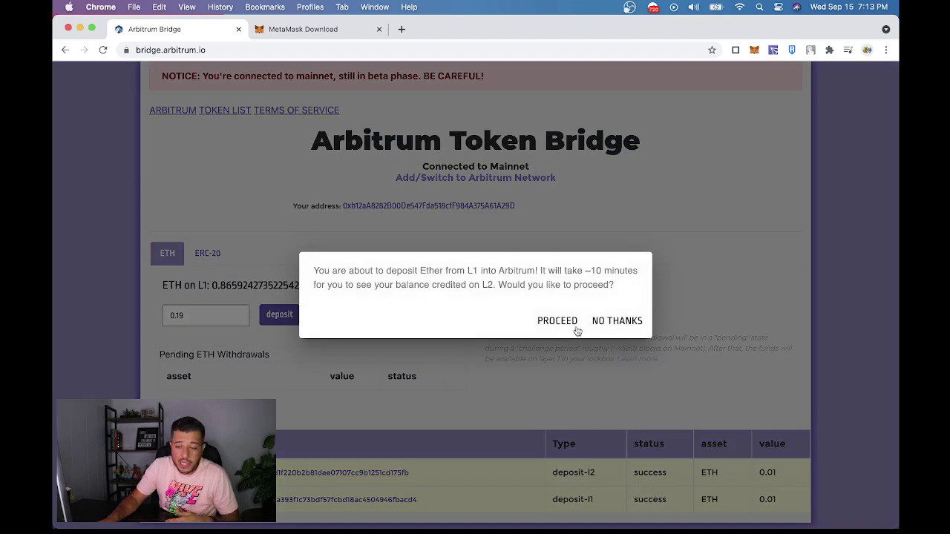
left_click(567, 327)
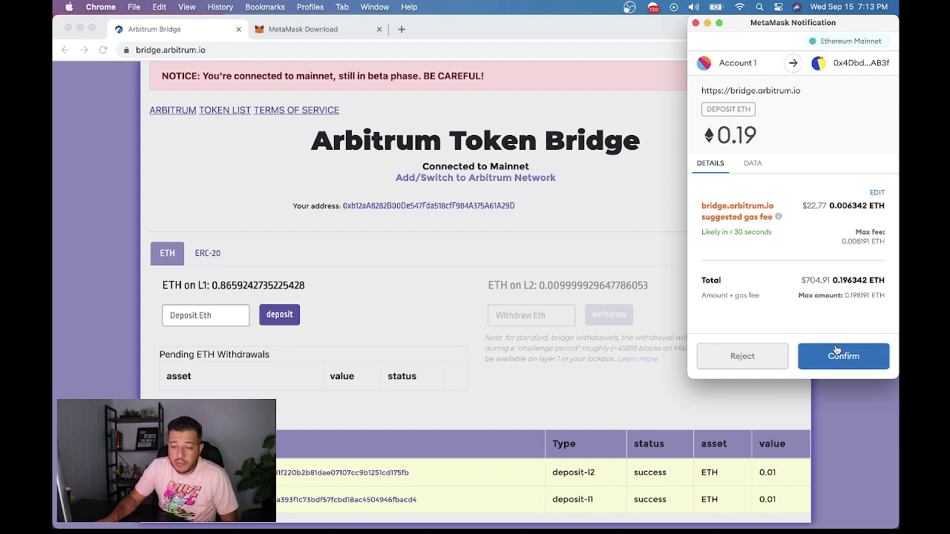
left_click(837, 357)
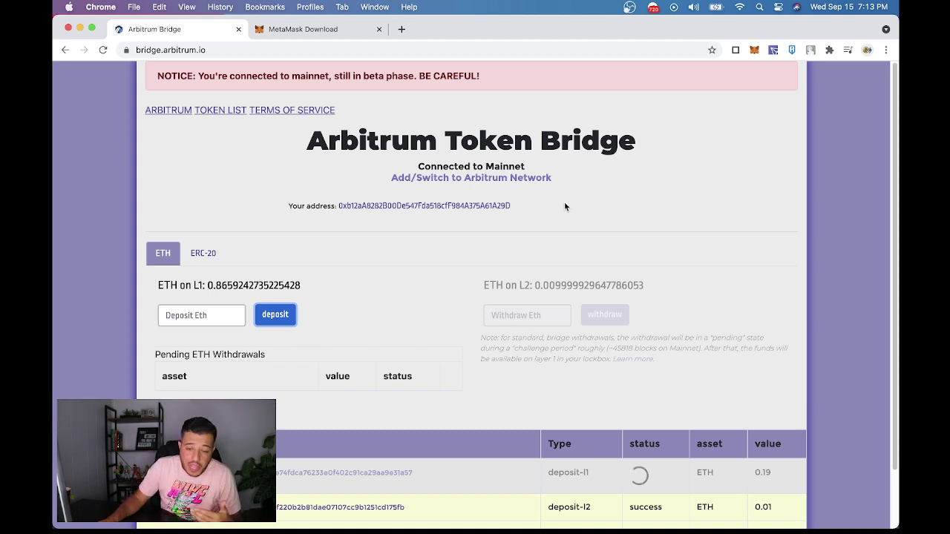
- Review the pending deposit in the transaction table and request Add/Switch to Arbitrum Network
scroll(676, 424, "down", 2)
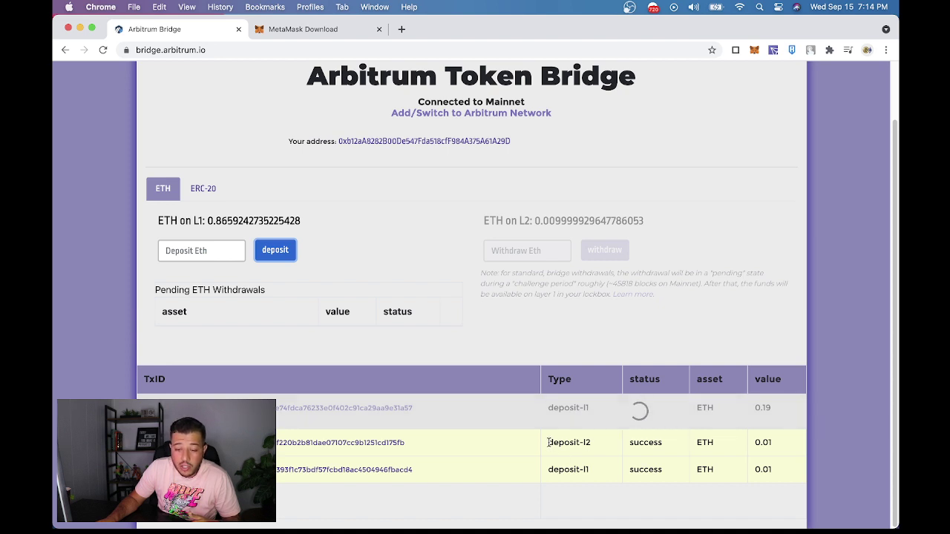
left_click_drag(549, 442, 612, 444)
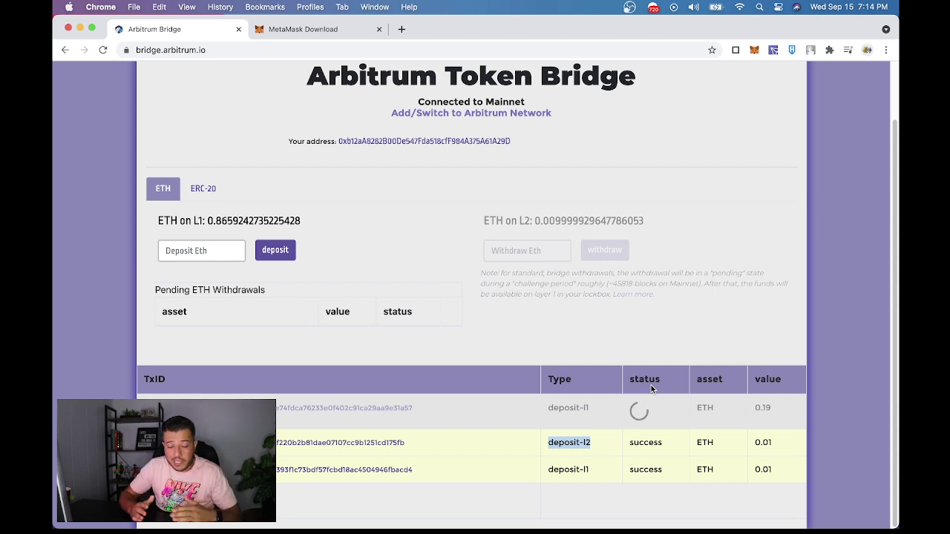
mouse_move(563, 220)
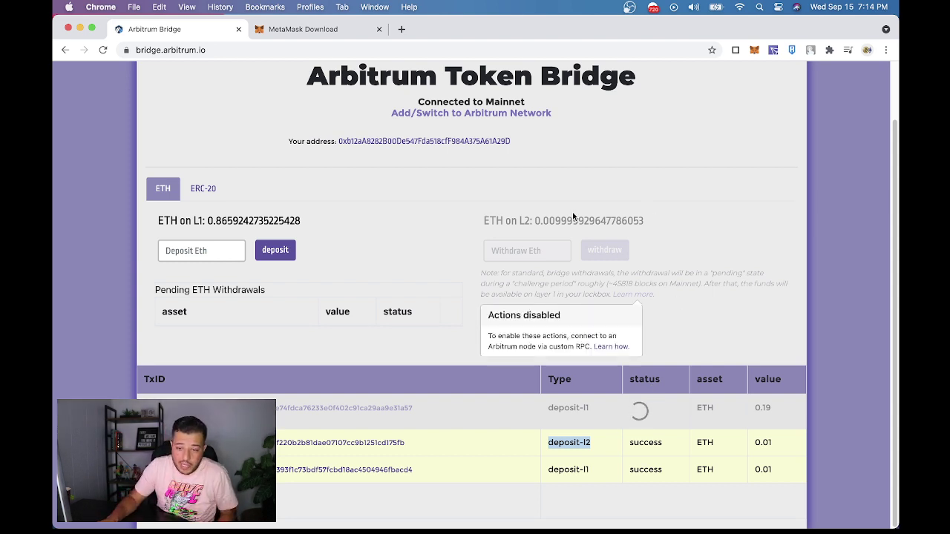
left_click(645, 218)
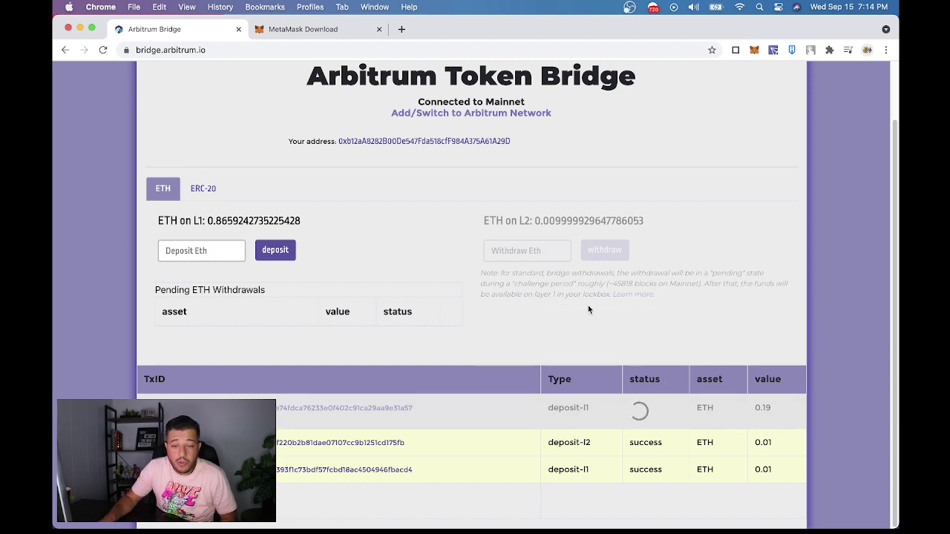
left_click(447, 115)
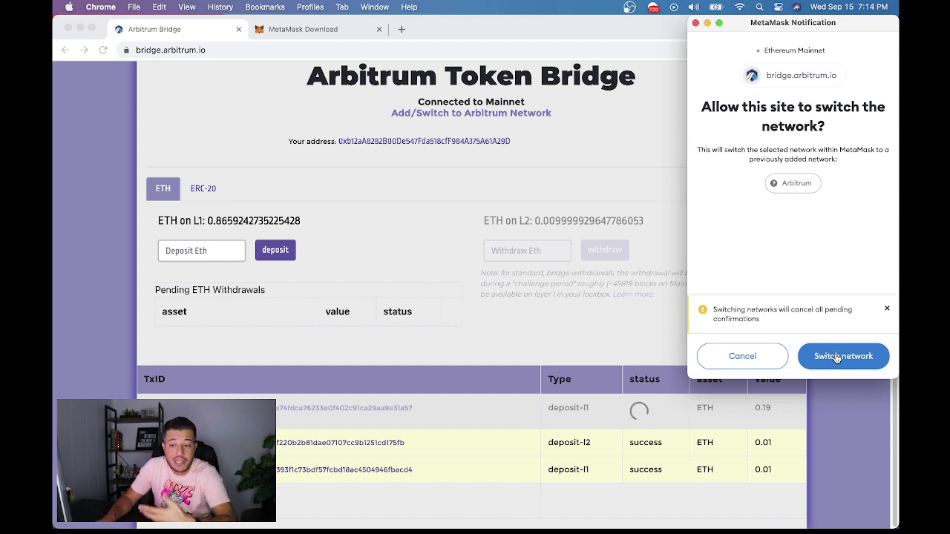
- Approve switching MetaMask to Arbitrum and check the wallet's Arbitrum balance
left_click(837, 357)
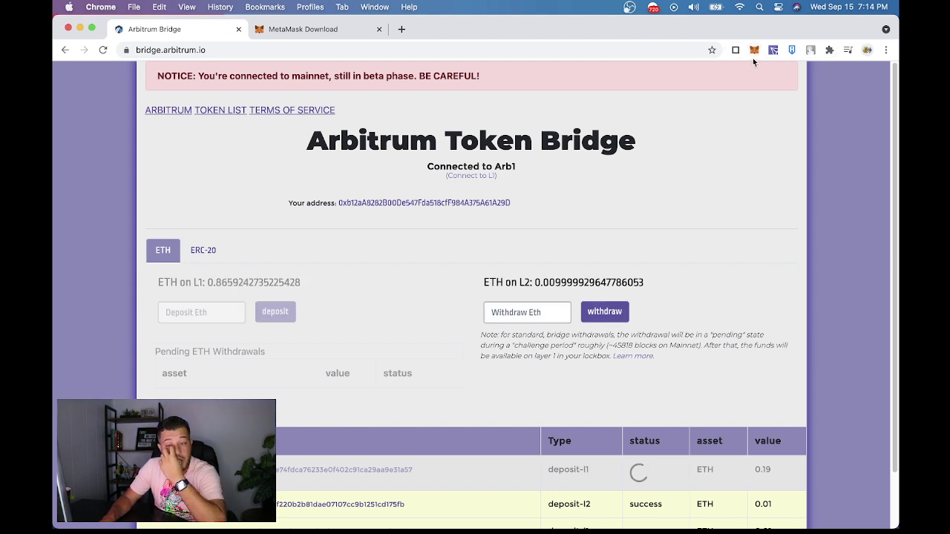
scroll(720, 403, "down", 2)
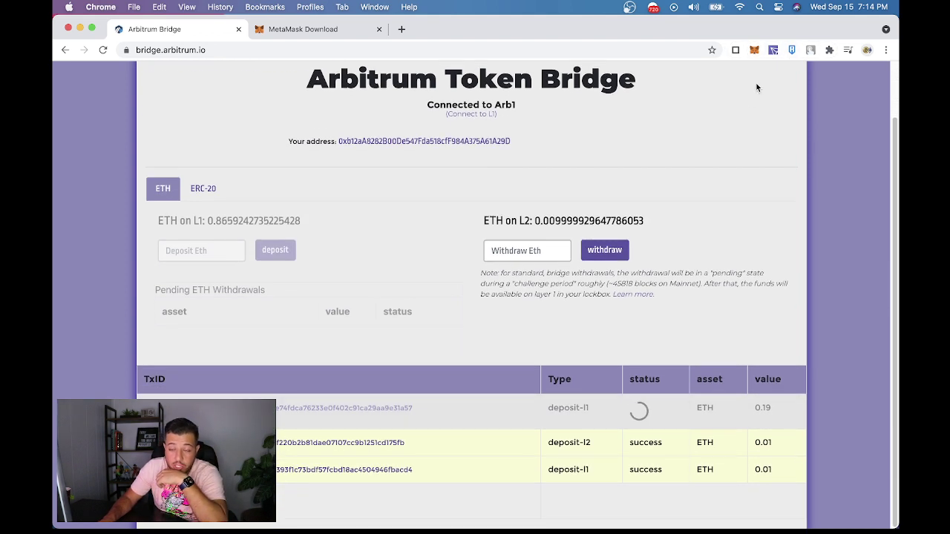
left_click(752, 50)
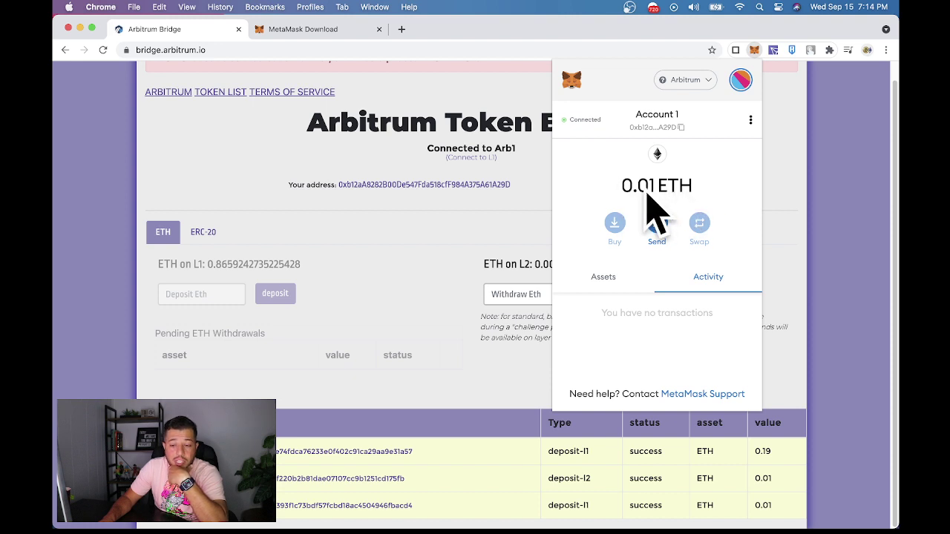
left_click(481, 228)
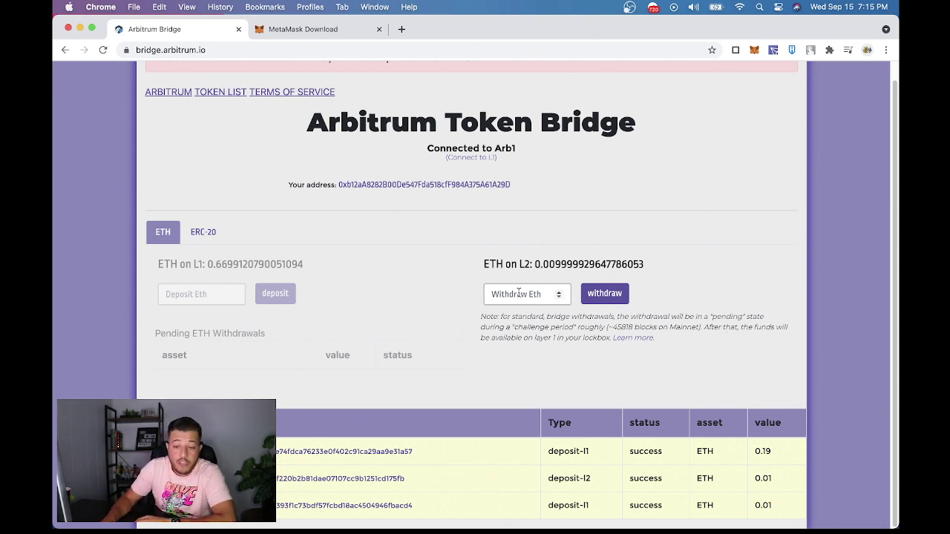
left_click(517, 293)
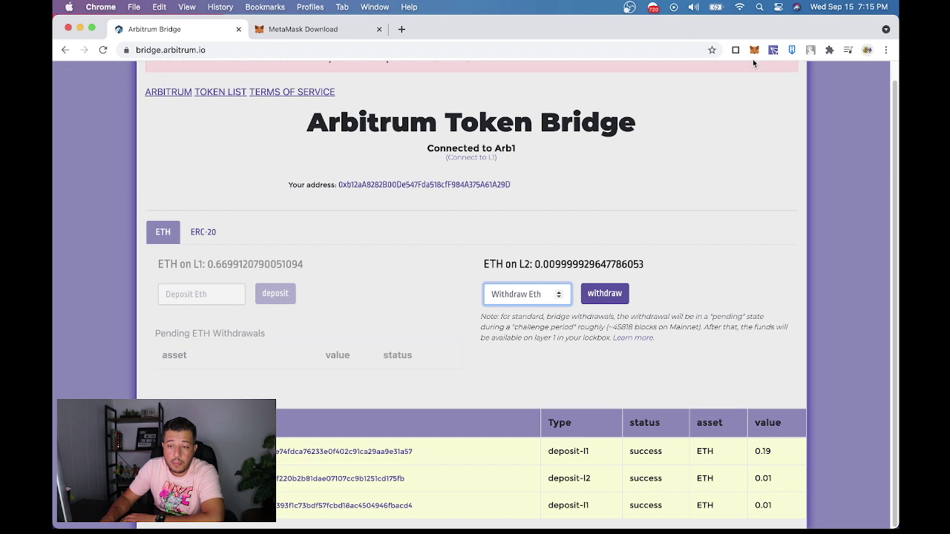
- Switch MetaMask's network to Ethereum Mainnet and reload the bridge page
left_click(754, 49)
left_click(669, 80)
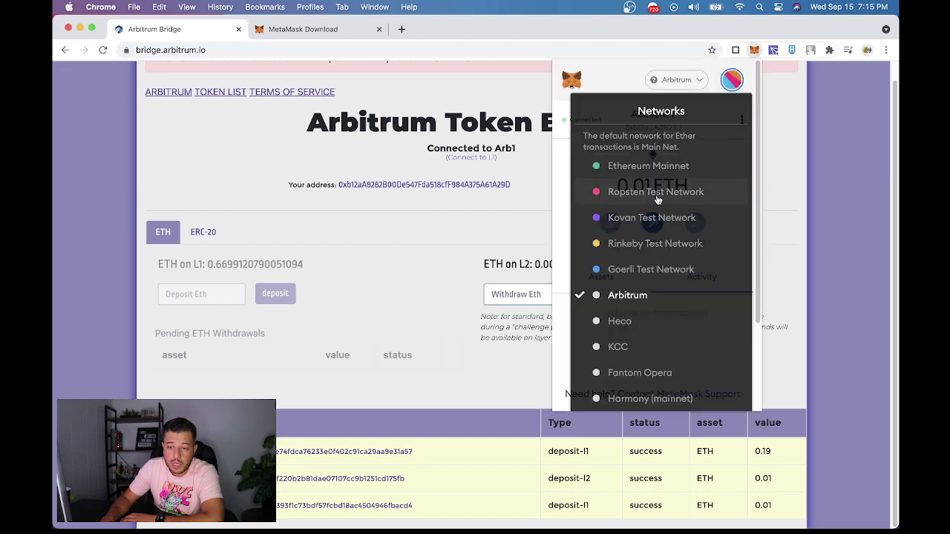
left_click(647, 164)
left_click(442, 250)
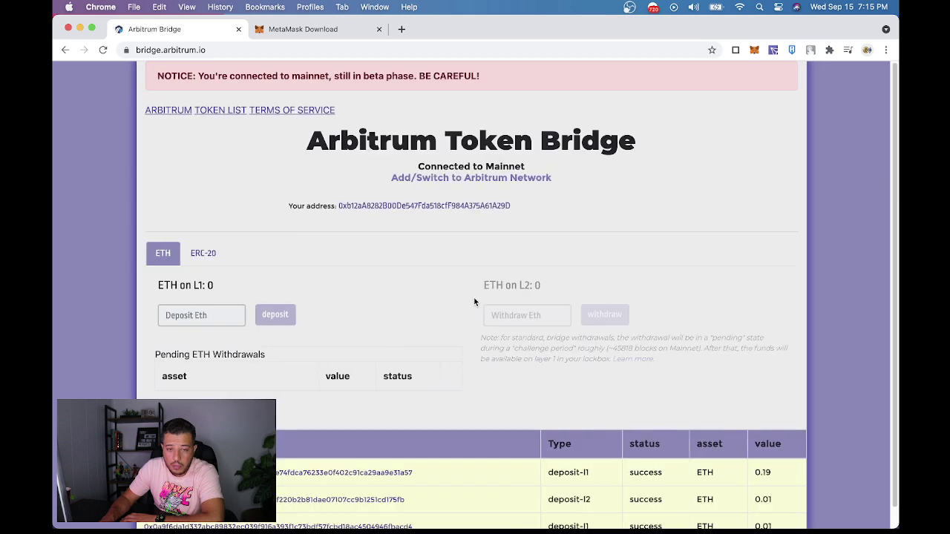
- Review the deposit-l2 entry in the bridge's transaction table
scroll(502, 299, "down", 1)
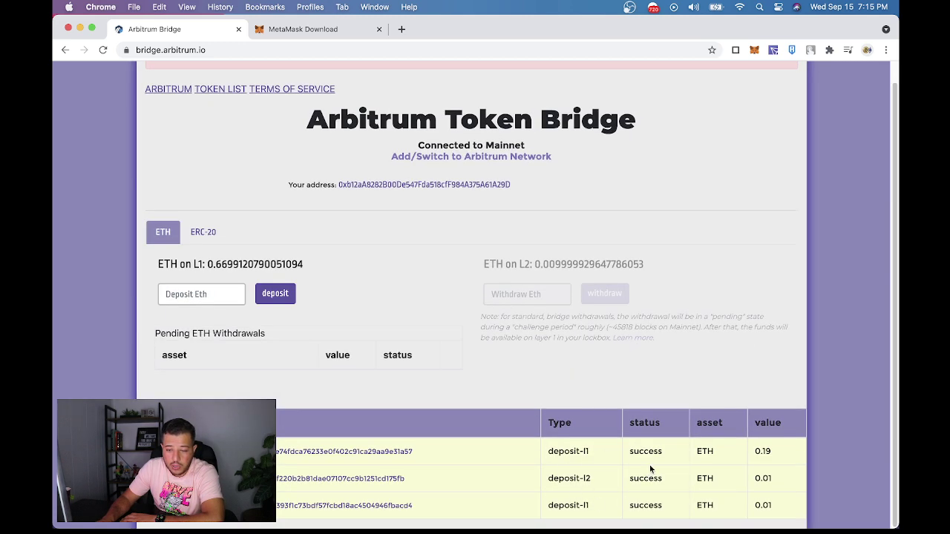
double_click(568, 478)
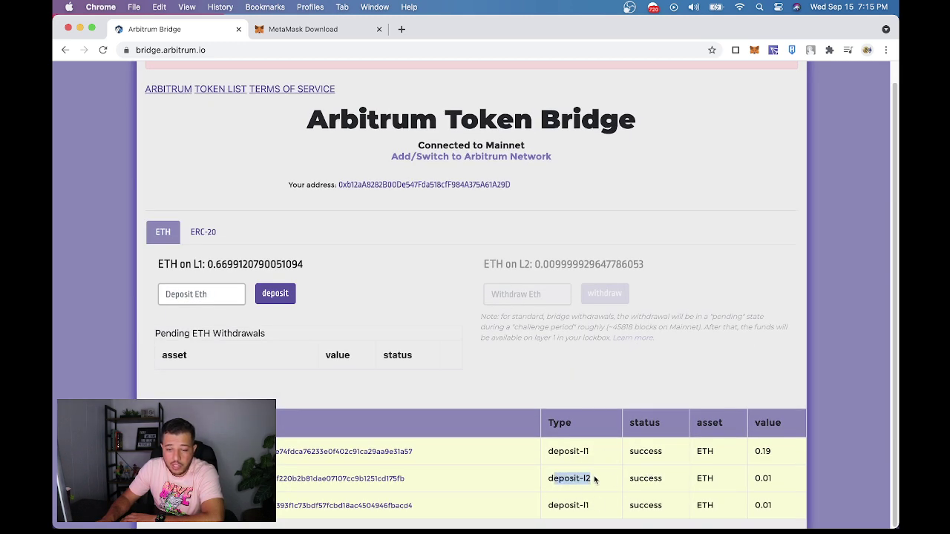
left_click(631, 478)
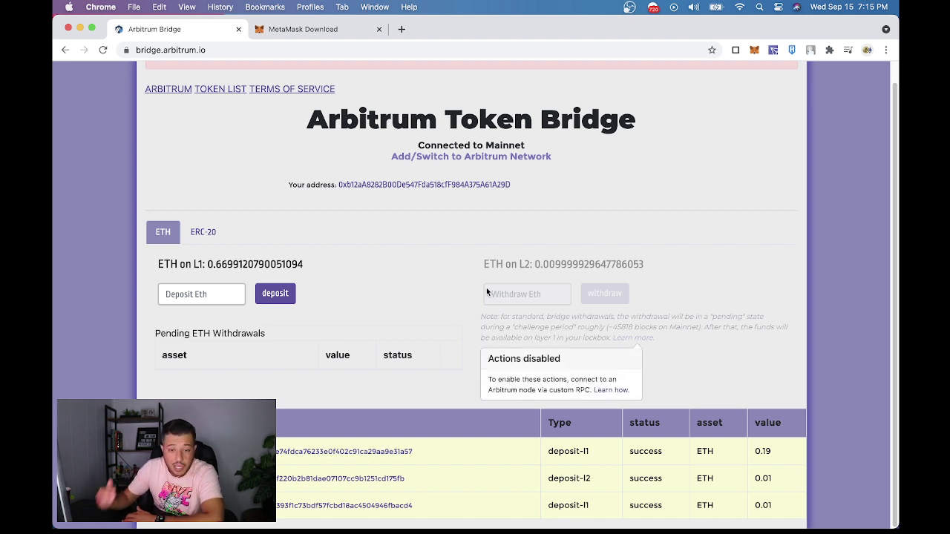
scroll(278, 183, "up", 1)
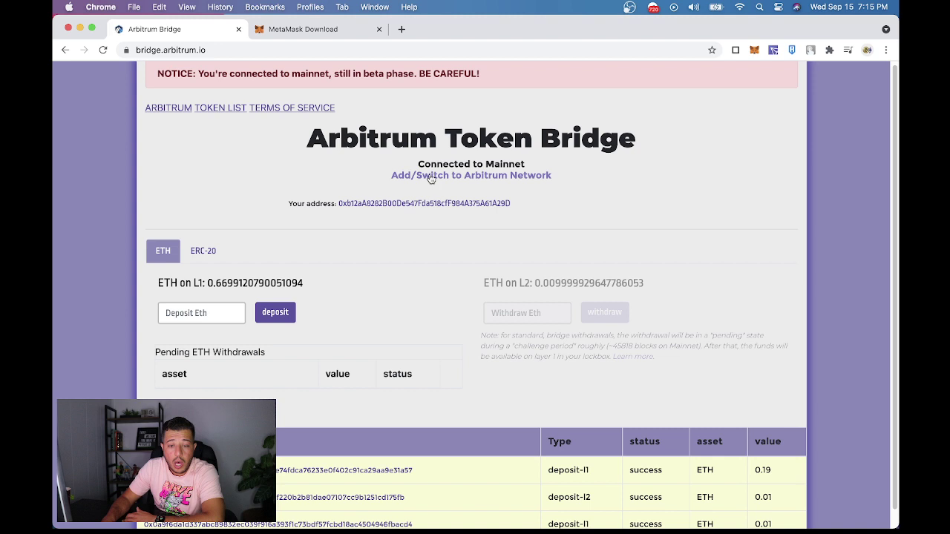